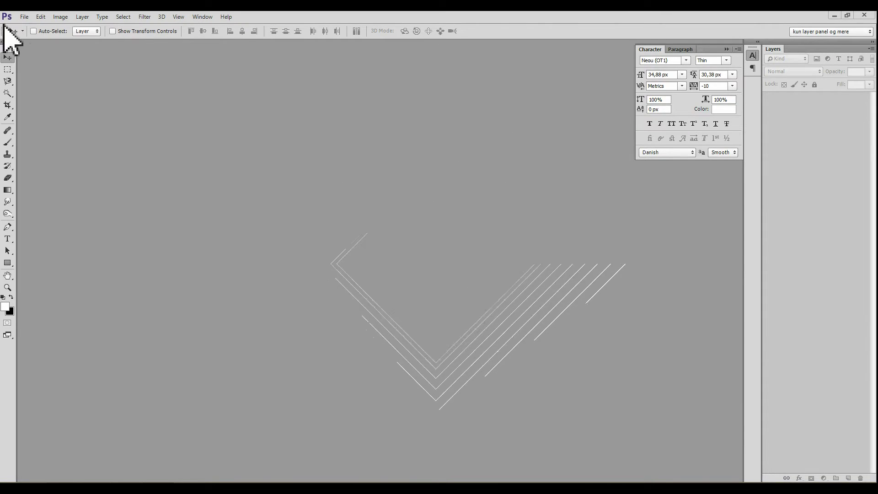
Open the raw photo IMG_5599 in Camera Raw
{"action": "left_click", "coordinate": [26, 18]}
{"action": "left_click", "coordinate": [40, 37]}
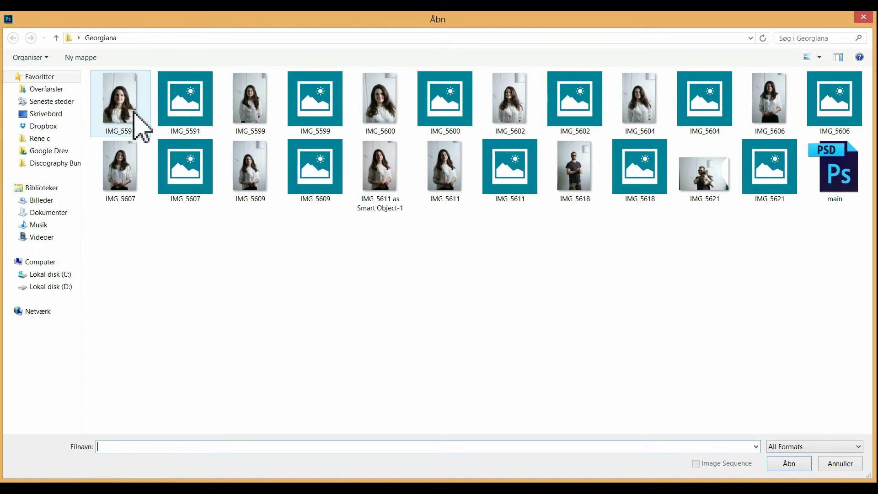
{"action": "double_click", "coordinate": [247, 118]}
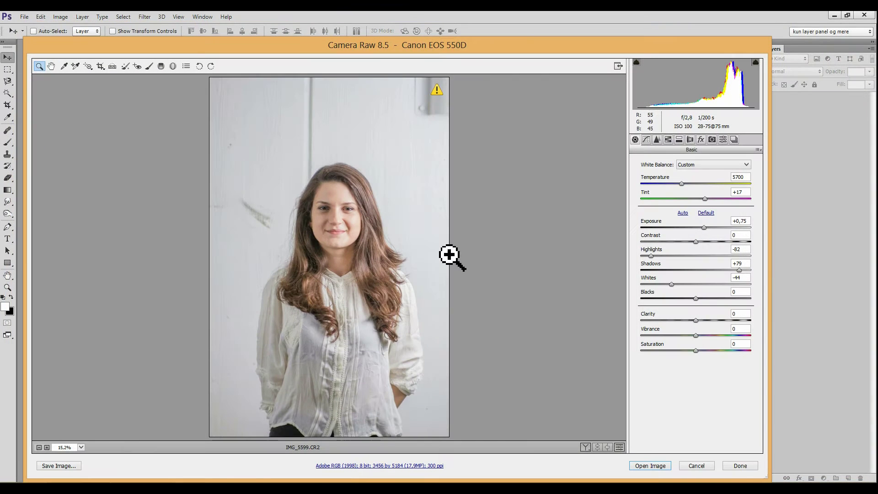
Reset the photo's Exposure, Highlights, Shadows and Whites to 0 in the basic raw settings
{"action": "left_click", "coordinate": [739, 222]}
{"action": "type", "text": "0"}
{"action": "key", "text": "Tab"}
{"action": "key", "text": "Tab"}
{"action": "type", "text": "0"}
{"action": "key", "text": "Tab"}
{"action": "type", "text": "0"}
{"action": "key", "text": "Tab"}
{"action": "type", "text": "0"}
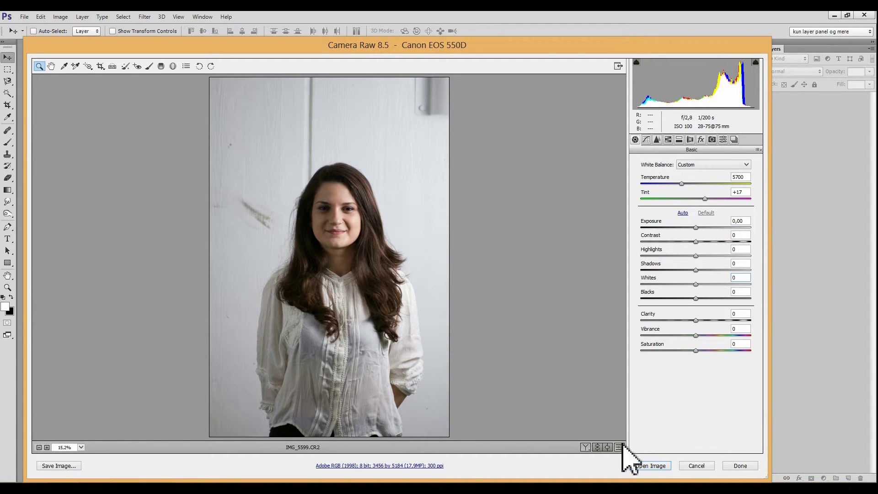
Open the raw photo as a regular image, view the portrait up close, and close it without saving
{"action": "left_click", "coordinate": [642, 466]}
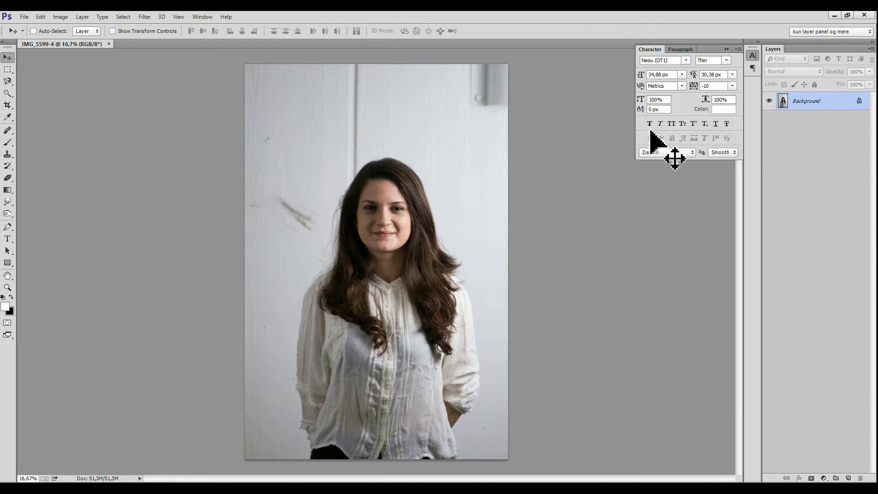
{"action": "scroll", "coordinate": [406, 230], "scroll_direction": "up", "scroll_amount": 14}
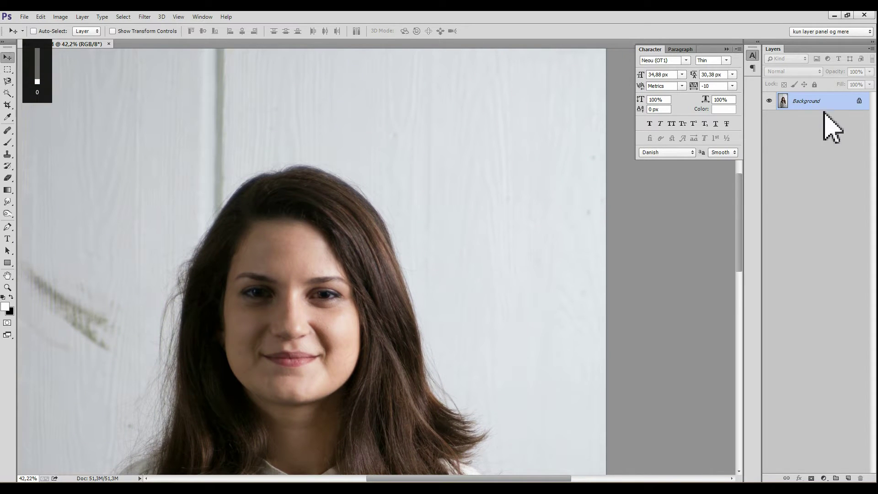
{"action": "left_click_drag", "start_coordinate": [316, 254], "coordinate": [443, 93]}
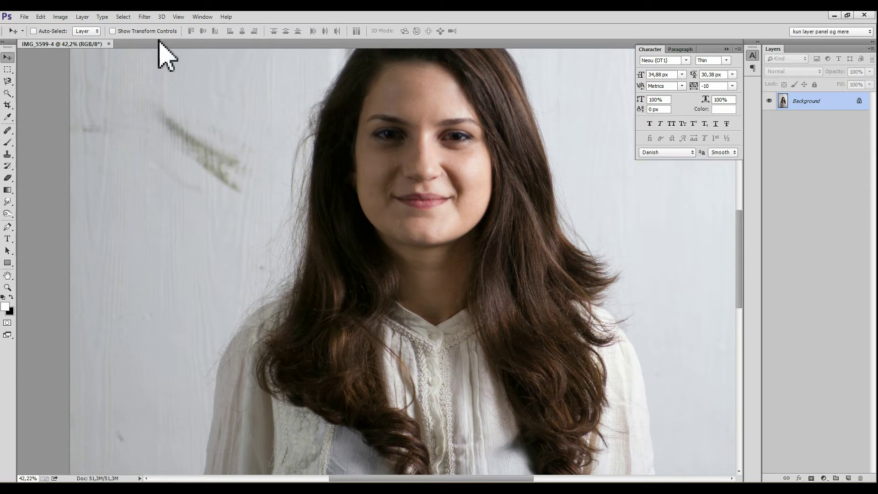
{"action": "left_click", "coordinate": [108, 44]}
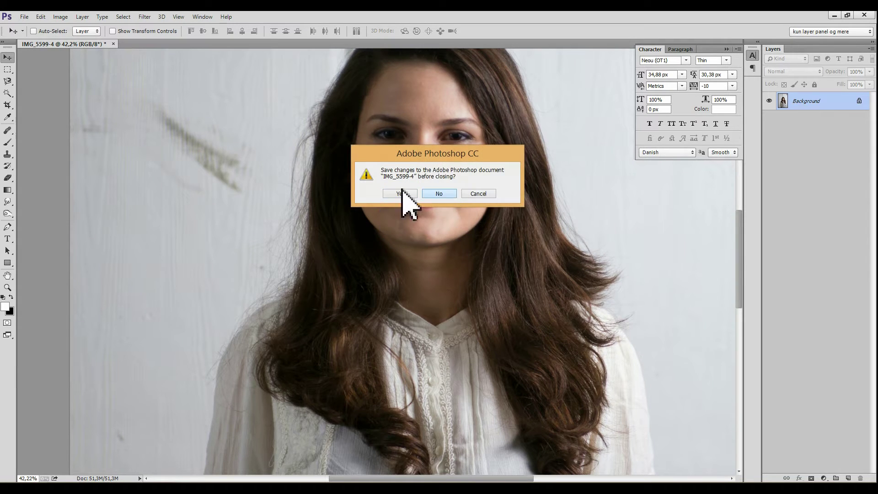
{"action": "left_click", "coordinate": [440, 193]}
Reopen the raw photo IMG_5599 in Camera Raw and open it as a smart object
{"action": "left_click", "coordinate": [24, 17]}
{"action": "left_click", "coordinate": [32, 39]}
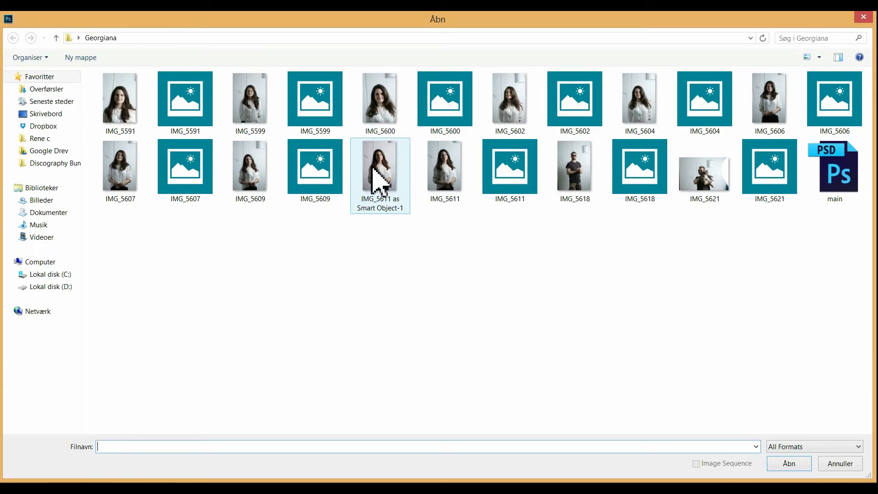
{"action": "left_click", "coordinate": [270, 115]}
{"action": "double_click", "coordinate": [270, 115]}
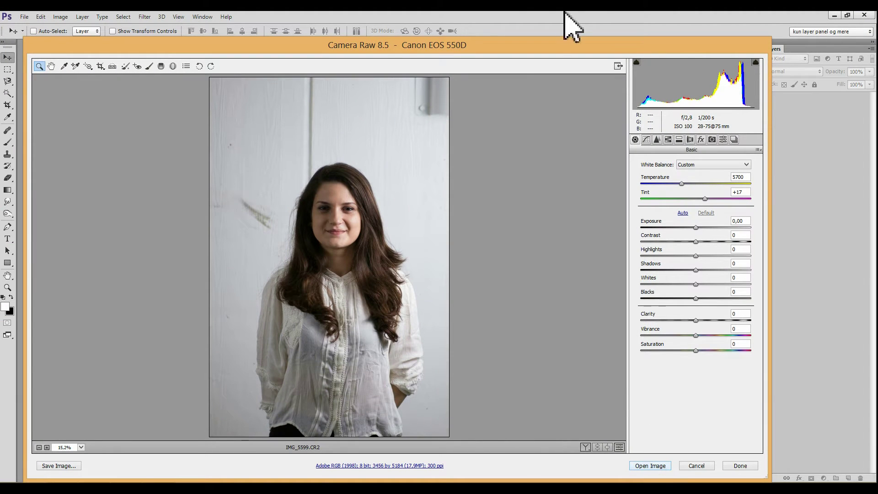
{"action": "left_click_drag", "start_coordinate": [375, 50], "coordinate": [404, 47]}
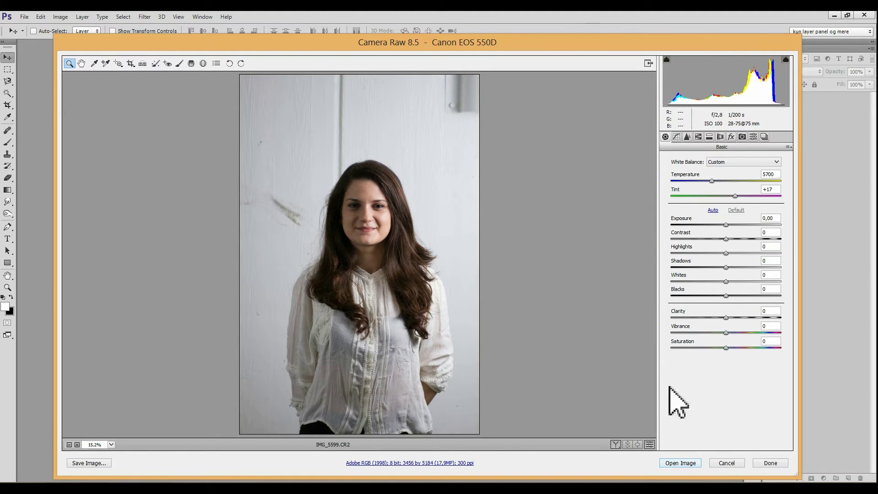
{"action": "left_click_drag", "start_coordinate": [578, 43], "coordinate": [539, 37]}
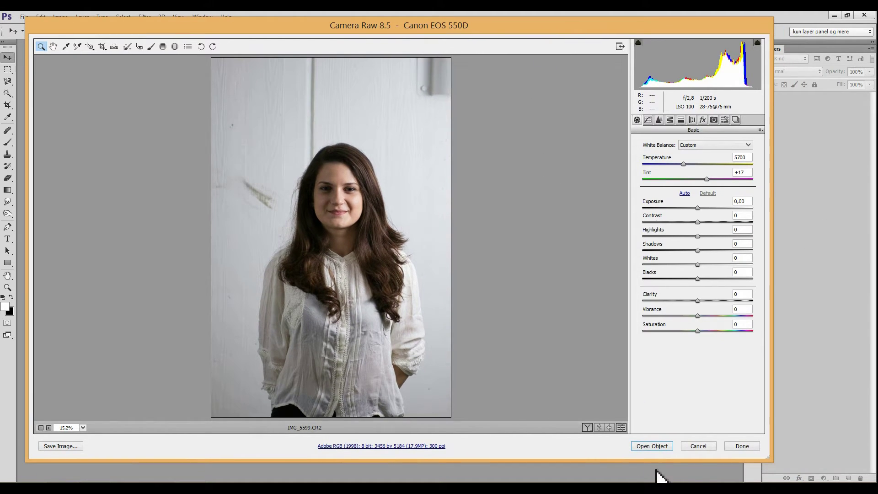
{"action": "left_click", "coordinate": [652, 446], "text": "shift"}
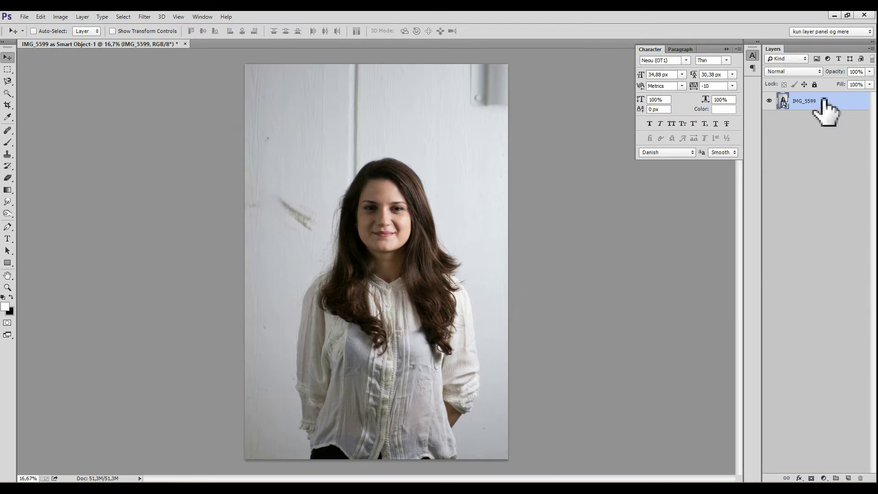
Edit the smart object's raw settings: Contrast -75, Highlights +41 and Shadows -43
{"action": "double_click", "coordinate": [784, 102]}
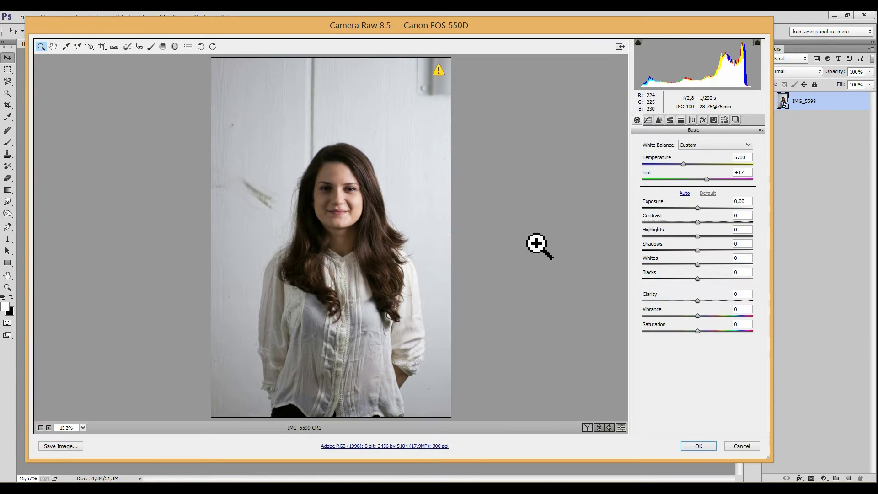
{"action": "left_click_drag", "start_coordinate": [697, 222], "coordinate": [674, 251]}
{"action": "left_click", "coordinate": [707, 445]}
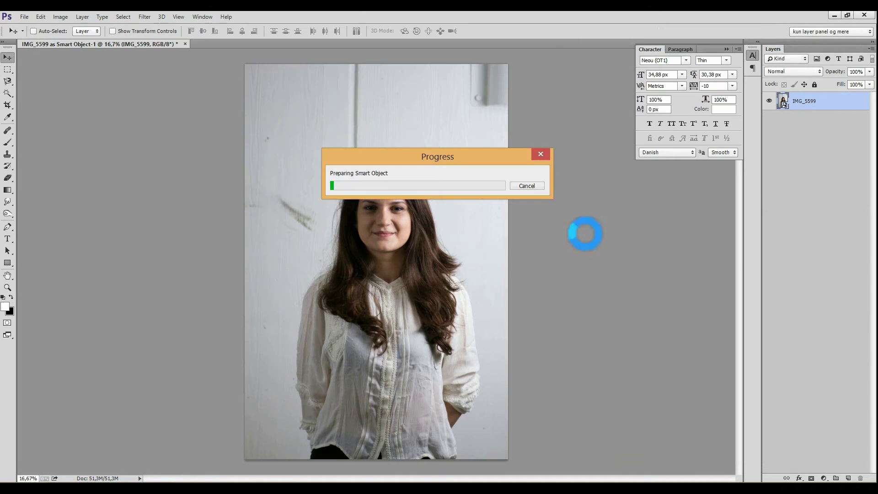
Add a new layer and paint soft white glows over the background on both sides of the woman
{"action": "key", "text": "b"}
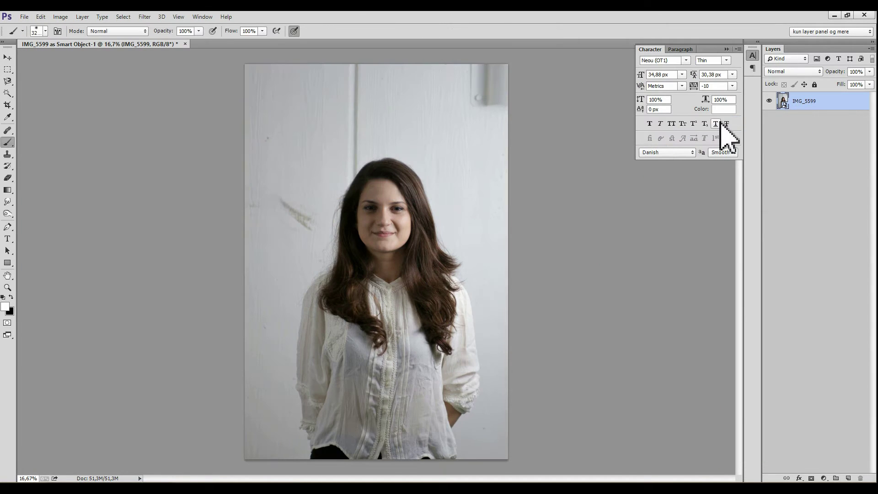
{"action": "key", "text": "ctrl+shift+alt+n"}
{"action": "key", "text": "x"}
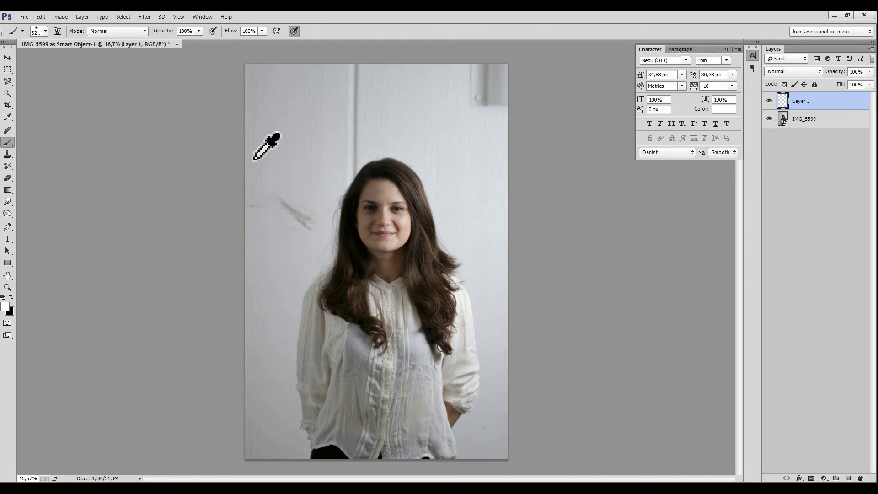
{"action": "left_click", "coordinate": [267, 128]}
{"action": "left_click_drag", "start_coordinate": [266, 348], "coordinate": [270, 435]}
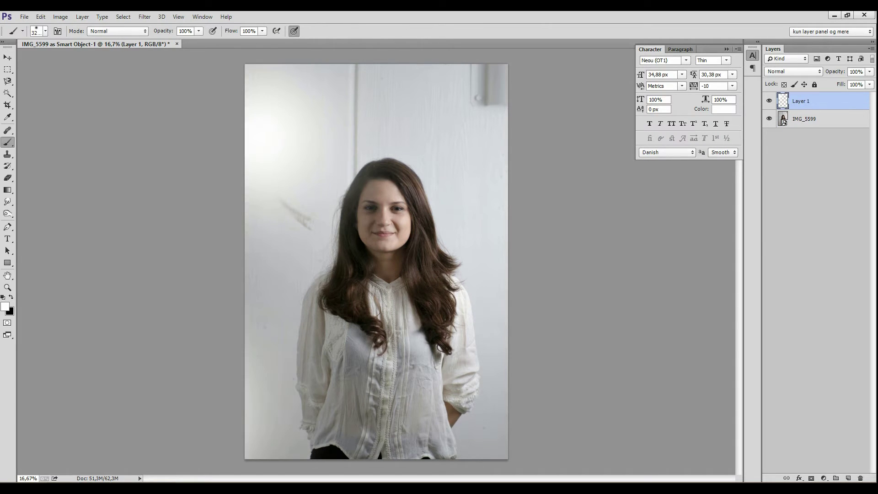
{"action": "mouse_move", "coordinate": [498, 92]}
{"action": "left_mouse_down"}
{"action": "mouse_move", "coordinate": [496, 137]}
{"action": "mouse_move", "coordinate": [412, 174]}
{"action": "left_mouse_up"}
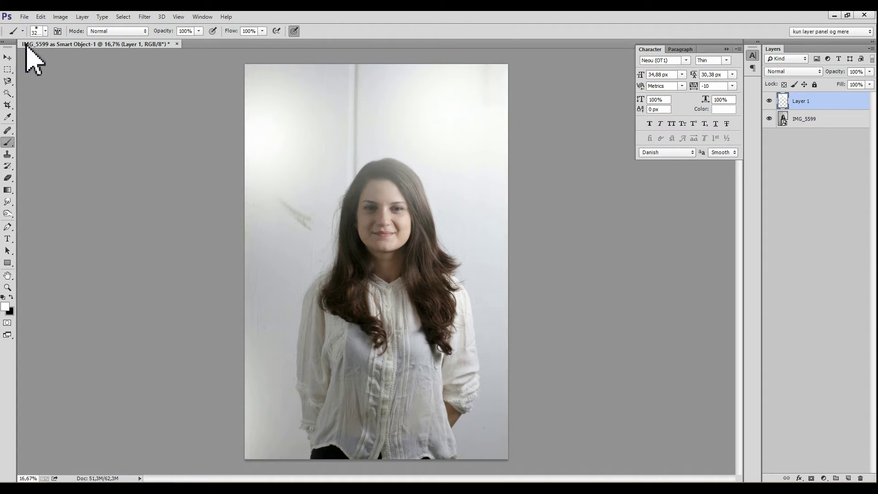
Review the raw settings stored in the IMG_5599 smart object and close them without changes
{"action": "left_click", "coordinate": [13, 58]}
{"action": "left_click", "coordinate": [783, 120]}
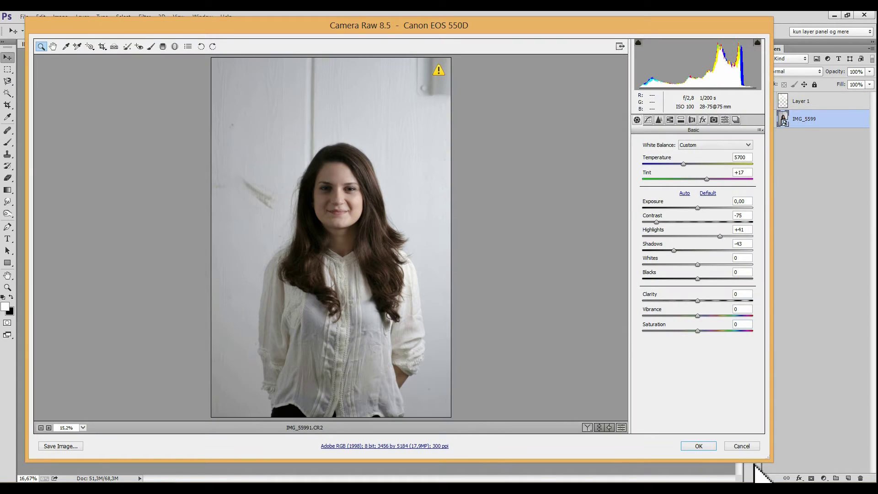
{"action": "left_click", "coordinate": [751, 445]}
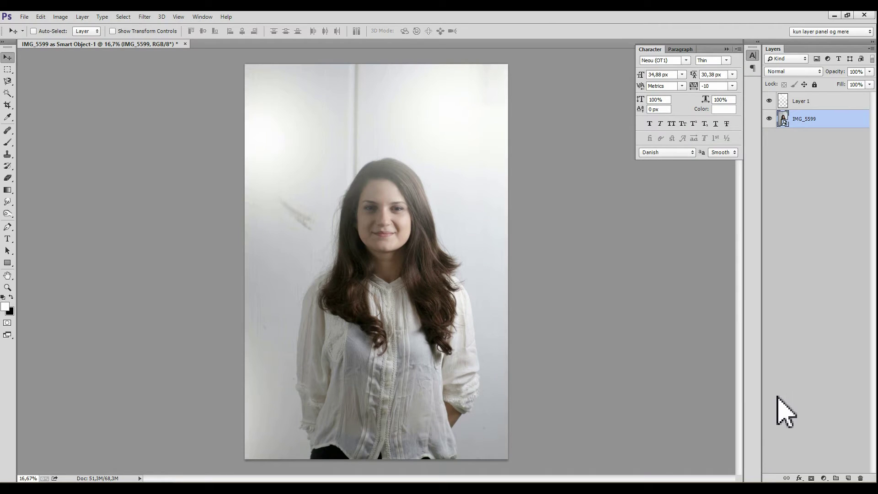
{"action": "key", "text": "alt"}
{"action": "key", "text": "alt"}
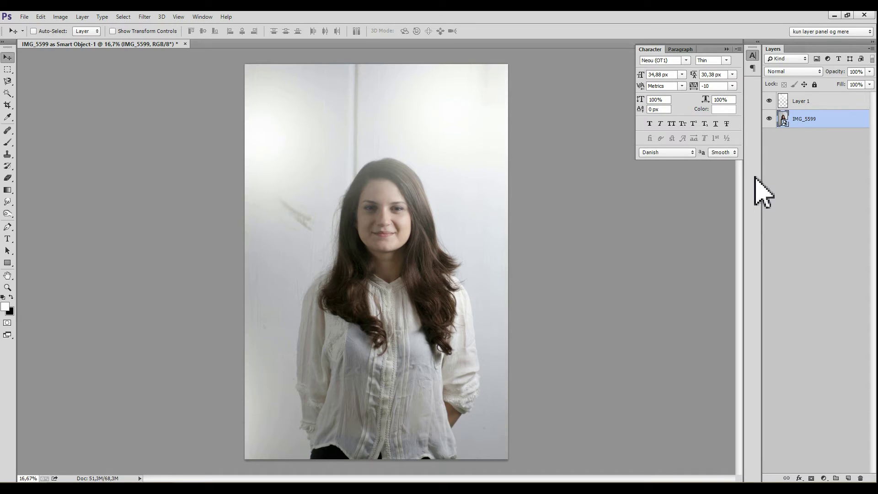
Add a Levels adjustment above the IMG_5599 layer and darken its midtones to 0.35
{"action": "left_click", "coordinate": [824, 478]}
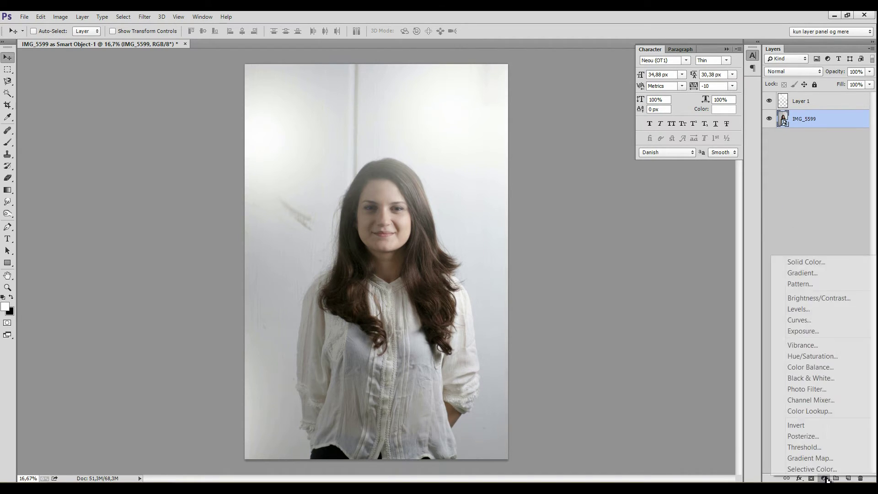
{"action": "left_click", "coordinate": [810, 310]}
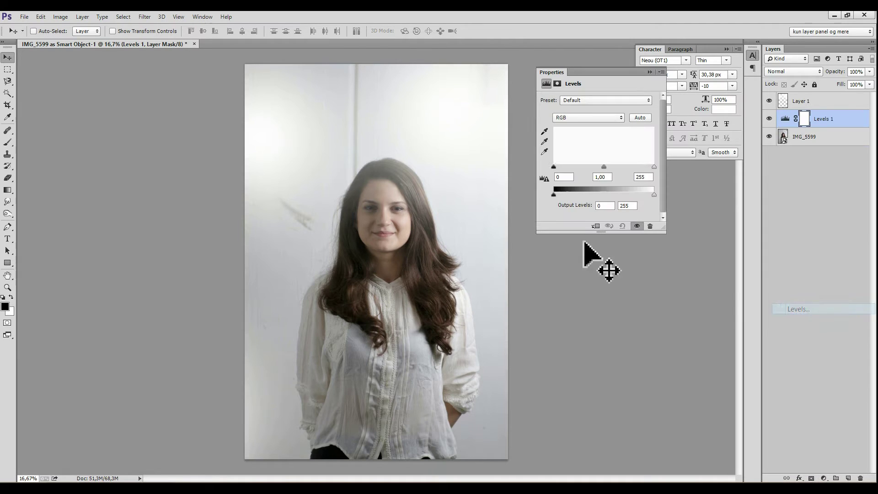
{"action": "left_click_drag", "start_coordinate": [605, 167], "coordinate": [632, 167]}
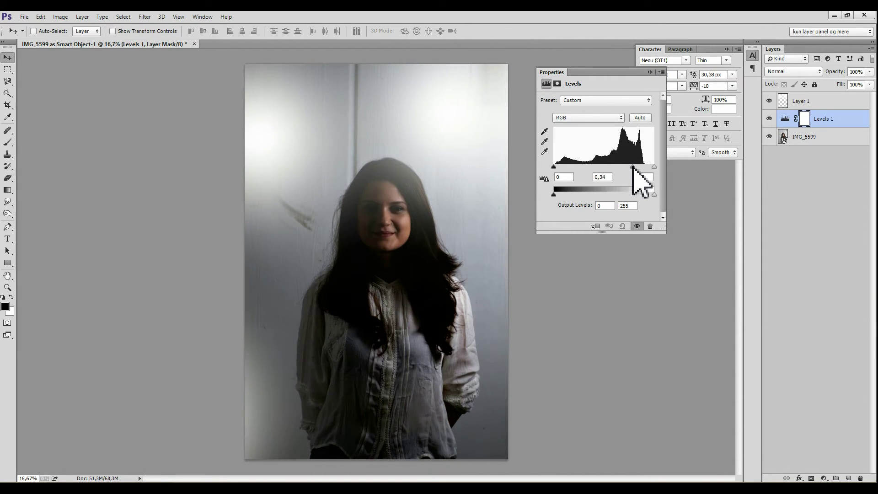
Paint black over the woman on the Levels mask so the darkening affects only the background
{"action": "left_click", "coordinate": [809, 120]}
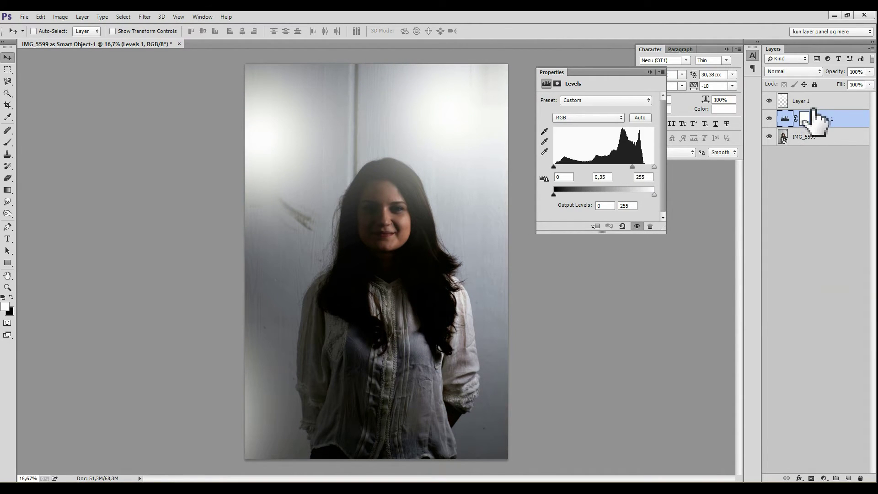
{"action": "left_click", "coordinate": [805, 119]}
{"action": "key", "text": "x"}
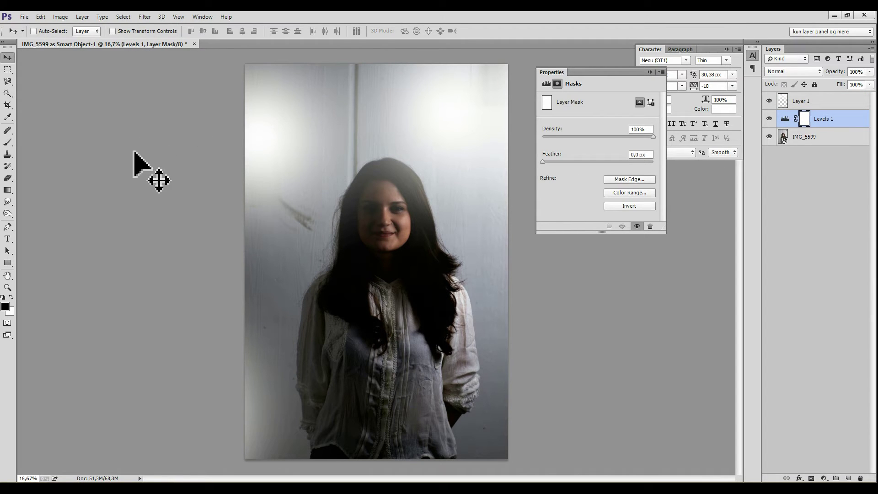
{"action": "key", "text": "b"}
{"action": "left_click_drag", "start_coordinate": [349, 235], "coordinate": [298, 280]}
{"action": "key", "text": "x"}
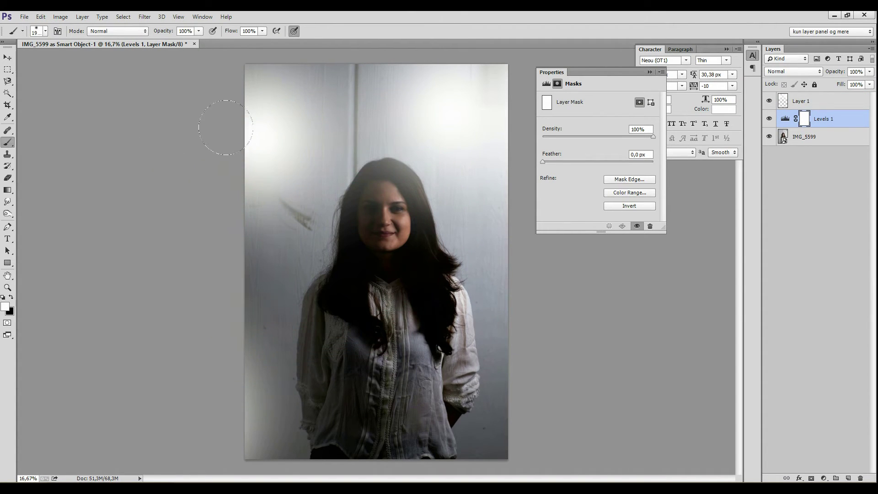
{"action": "left_click_drag", "start_coordinate": [375, 183], "coordinate": [402, 366]}
{"action": "left_click_drag", "start_coordinate": [320, 297], "coordinate": [434, 448]}
{"action": "mouse_move", "coordinate": [439, 193]}
{"action": "left_mouse_down"}
{"action": "mouse_move", "coordinate": [320, 330]}
{"action": "mouse_move", "coordinate": [312, 434]}
{"action": "left_mouse_up"}
Delete the Levels adjustment layer
{"action": "left_click", "coordinate": [832, 120]}
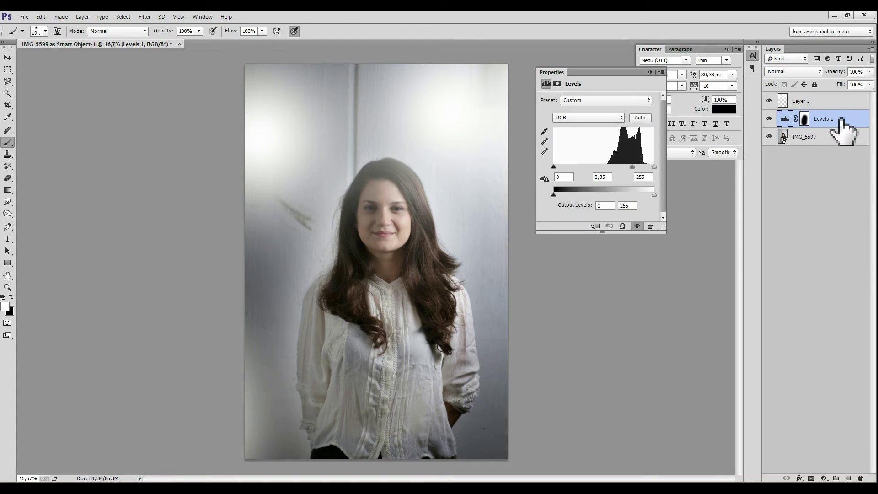
{"action": "key", "text": "Delete"}
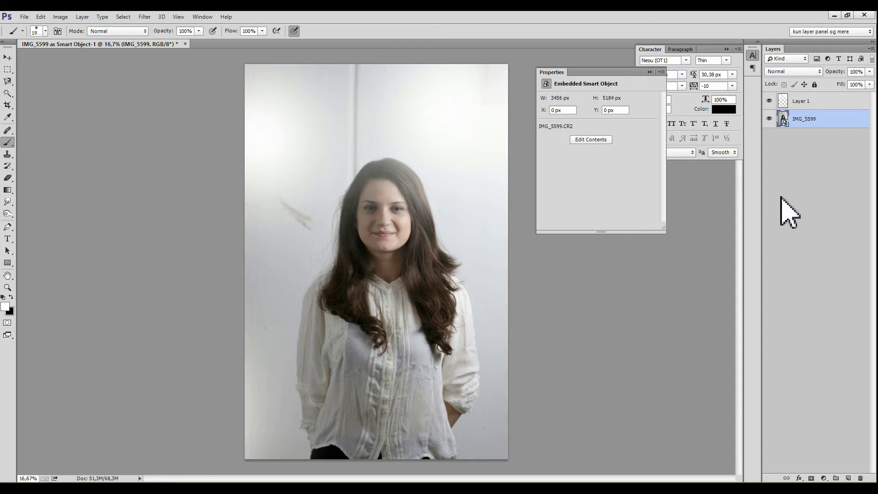
Duplicate the IMG_5599 smart object layer and lower the copy's Exposure in its raw settings
{"action": "key", "text": "ctrl+j"}
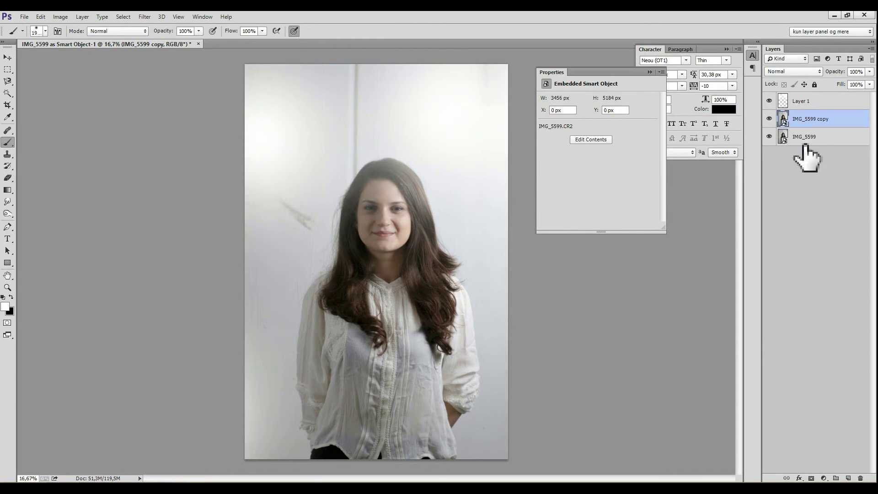
{"action": "double_click", "coordinate": [784, 120]}
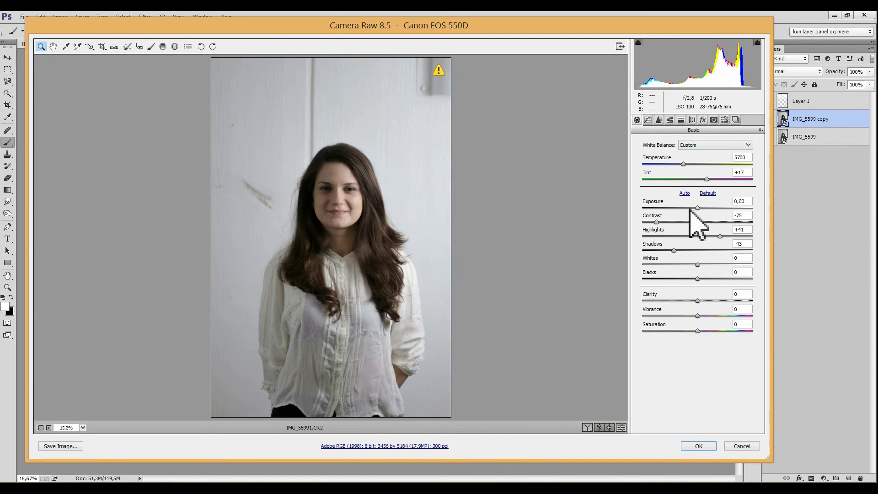
{"action": "left_click_drag", "start_coordinate": [707, 209], "coordinate": [664, 210]}
{"action": "left_click", "coordinate": [699, 447]}
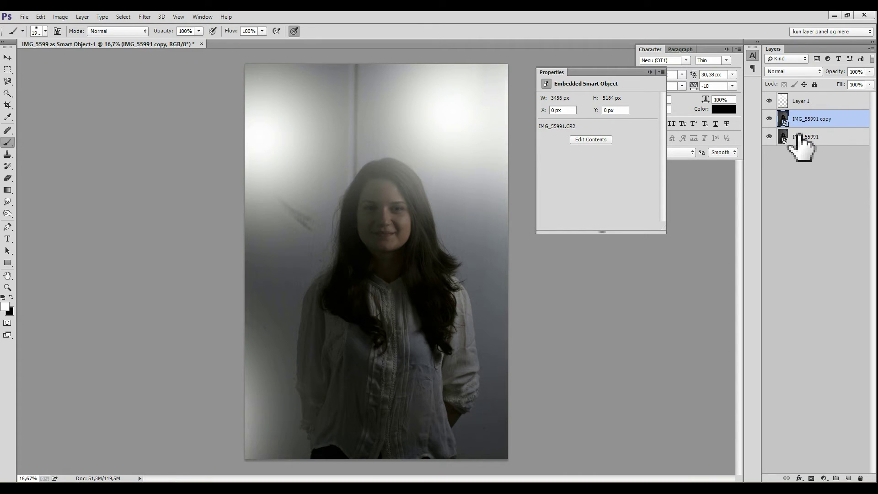
Undo the exposure change and remove the duplicated smart object layer
{"action": "key", "text": "ctrl+z"}
{"action": "left_click_drag", "start_coordinate": [810, 124], "coordinate": [802, 132]}
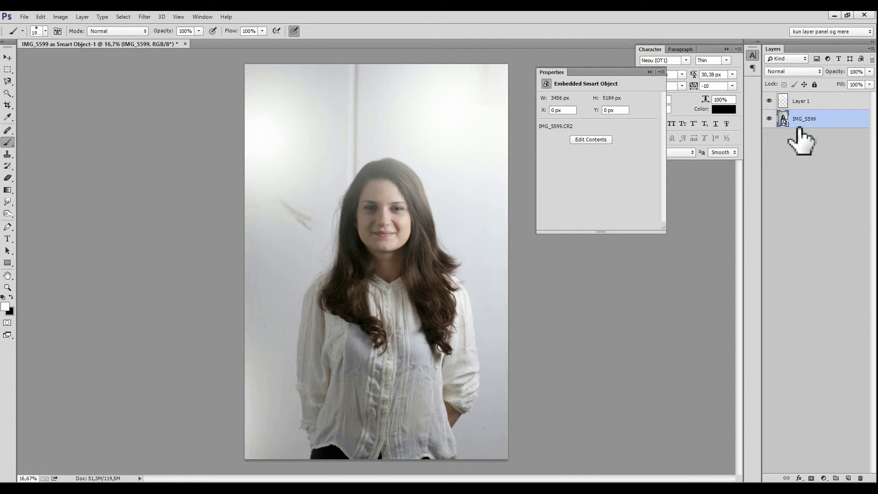
Create an independent copy of the IMG_5599 layer with New Smart Object via Copy
{"action": "right_click", "coordinate": [812, 124]}
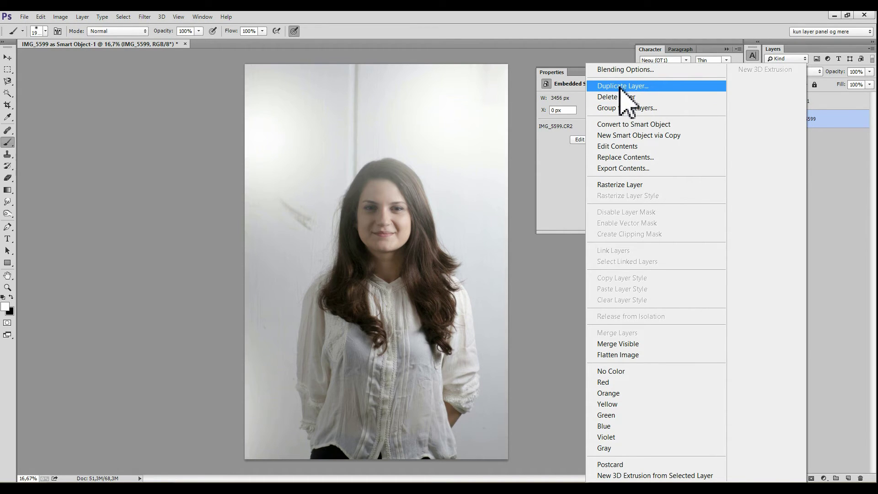
{"action": "left_click", "coordinate": [671, 135]}
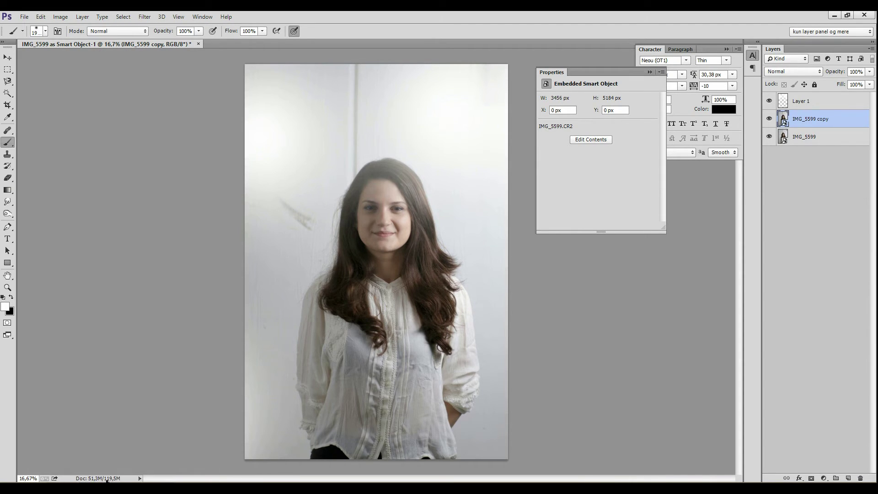
Lower the Exposure to about -3.5 in the raw settings of the IMG_5599 copy smart object
{"action": "double_click", "coordinate": [784, 120]}
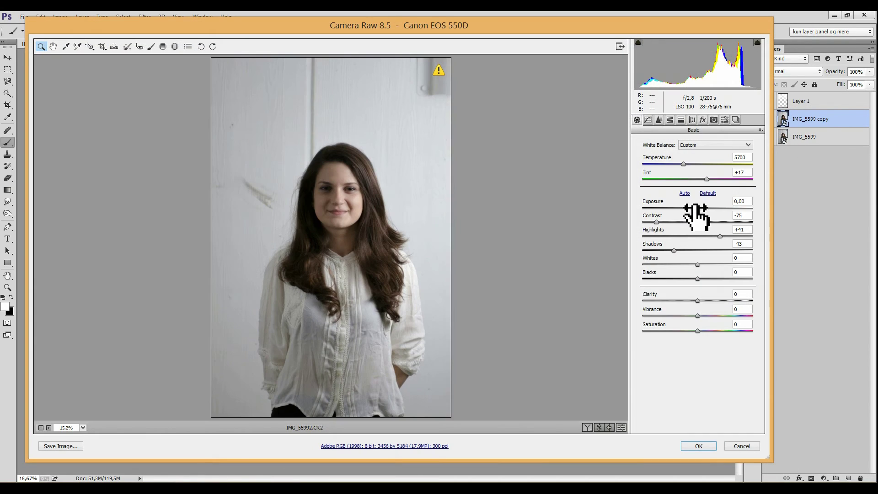
{"action": "left_click_drag", "start_coordinate": [695, 206], "coordinate": [659, 209]}
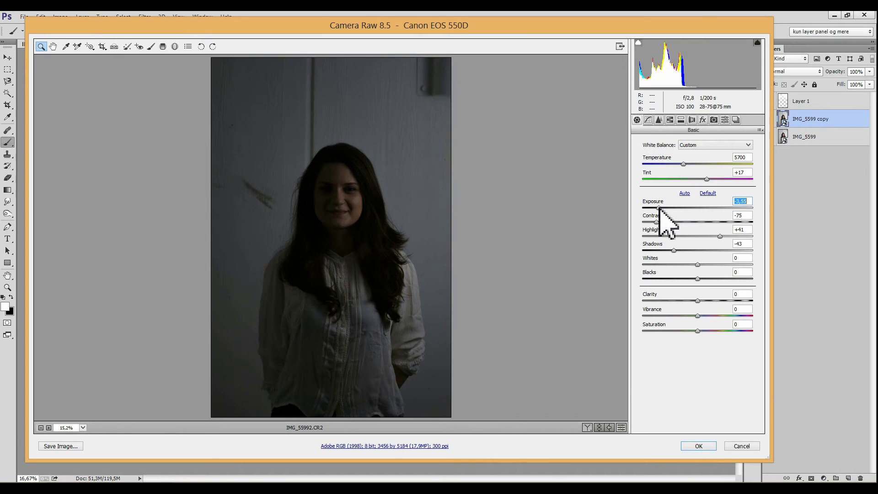
{"action": "left_click", "coordinate": [700, 446]}
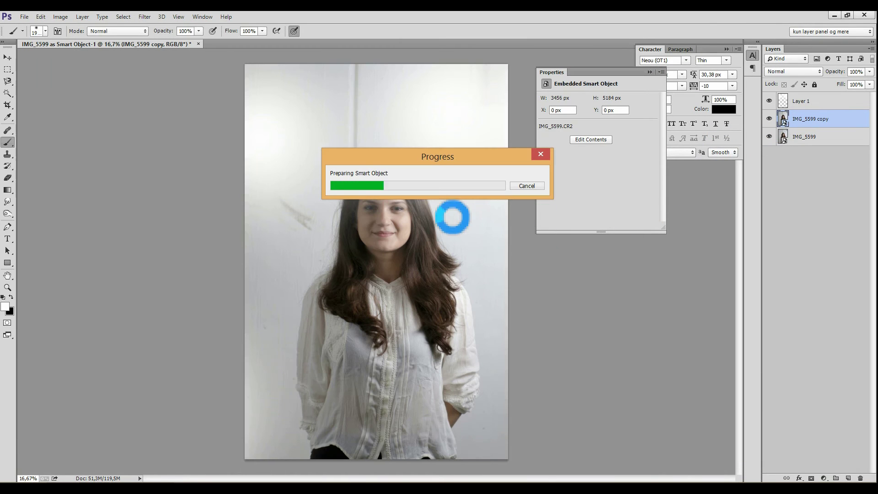
Add a layer mask to the darkened IMG_55992 copy layer
{"action": "scroll", "coordinate": [303, 255], "scroll_direction": "up", "scroll_amount": 3}
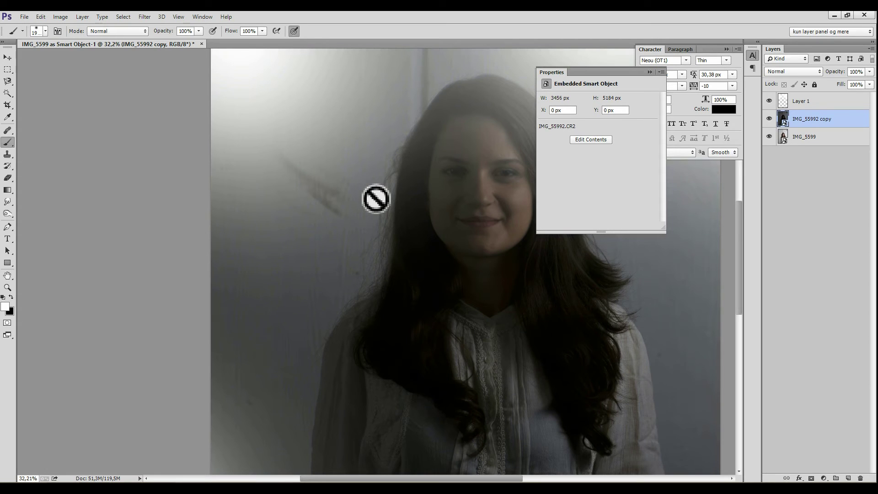
{"action": "scroll", "coordinate": [487, 215], "scroll_direction": "down", "scroll_amount": 2}
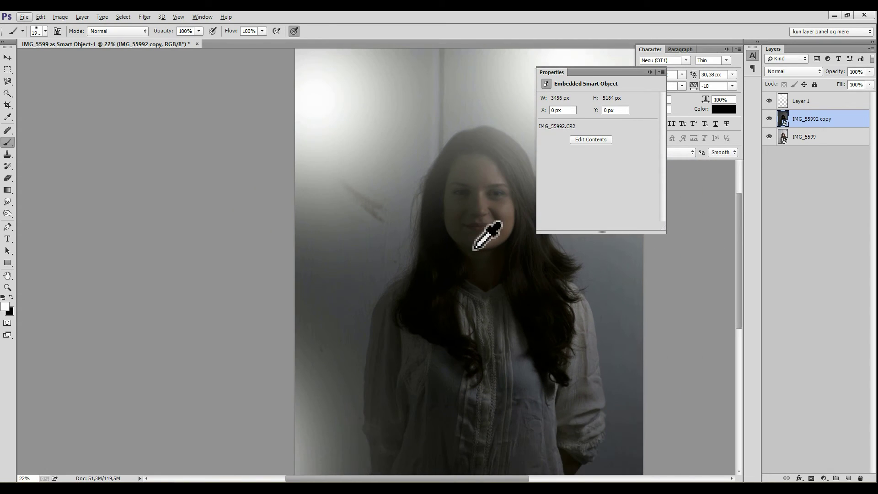
{"action": "left_click", "coordinate": [812, 478]}
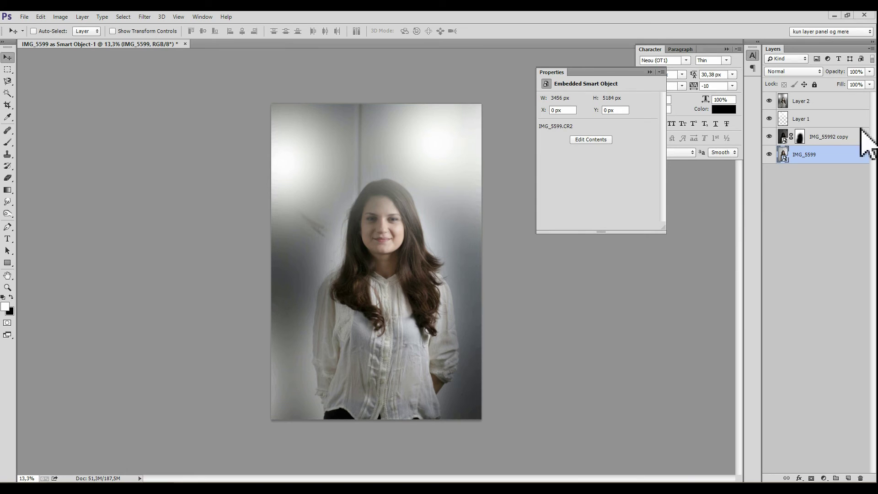
Try Contrast -11 and Exposure +1.05 on Layer 2 with the Camera Raw Filter, and remove that layer
{"action": "left_click", "coordinate": [805, 101]}
{"action": "left_click", "coordinate": [146, 17]}
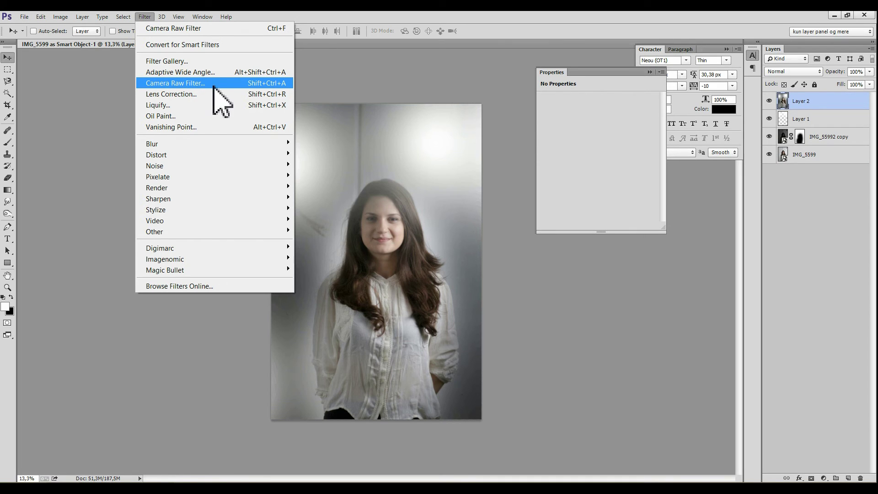
{"action": "left_click", "coordinate": [215, 87]}
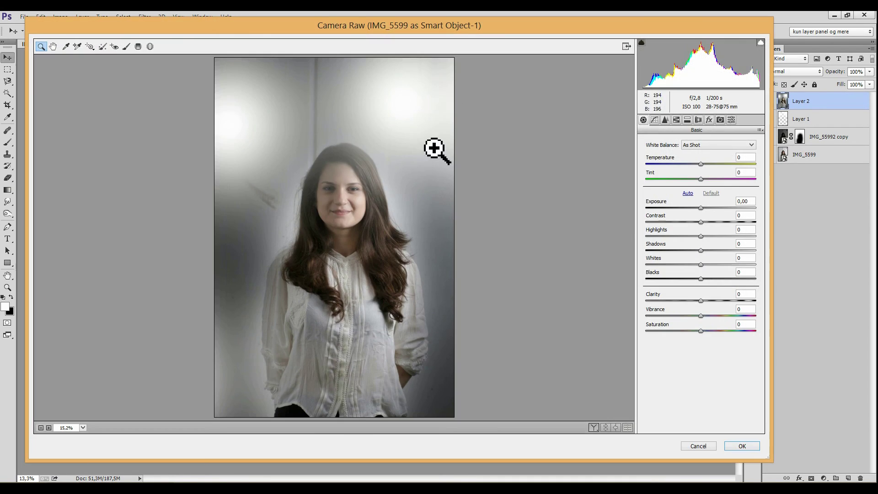
{"action": "left_click_drag", "start_coordinate": [434, 34], "coordinate": [430, 54]}
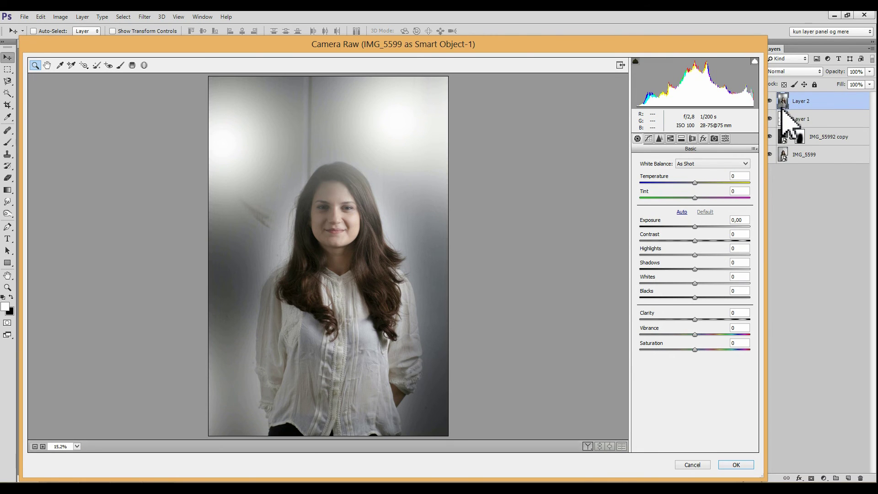
{"action": "mouse_move", "coordinate": [695, 227]}
{"action": "left_mouse_down"}
{"action": "mouse_move", "coordinate": [719, 228]}
{"action": "mouse_move", "coordinate": [684, 228]}
{"action": "left_mouse_up"}
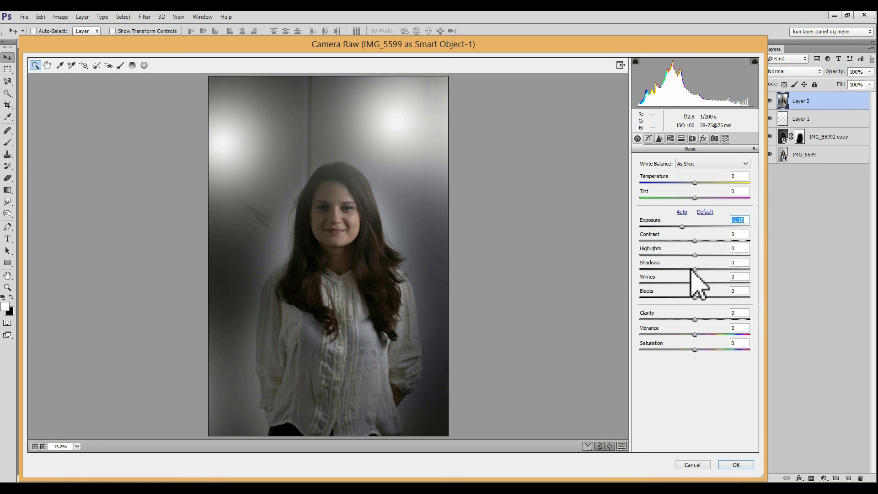
{"action": "left_click_drag", "start_coordinate": [695, 240], "coordinate": [707, 227]}
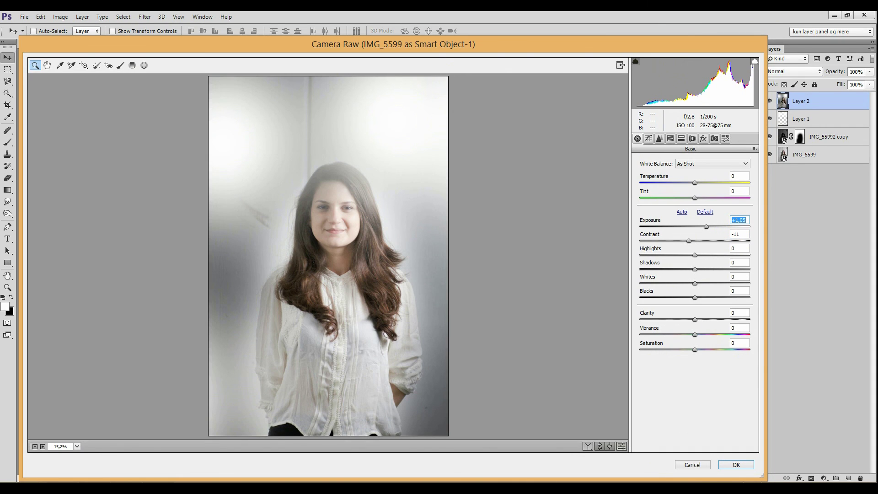
{"action": "left_click", "coordinate": [724, 465]}
{"action": "left_click_drag", "start_coordinate": [780, 133], "coordinate": [798, 117]}
Raise the Exposure to +0.90 in the raw settings of the original IMG_5599 smart object
{"action": "left_click", "coordinate": [786, 139]}
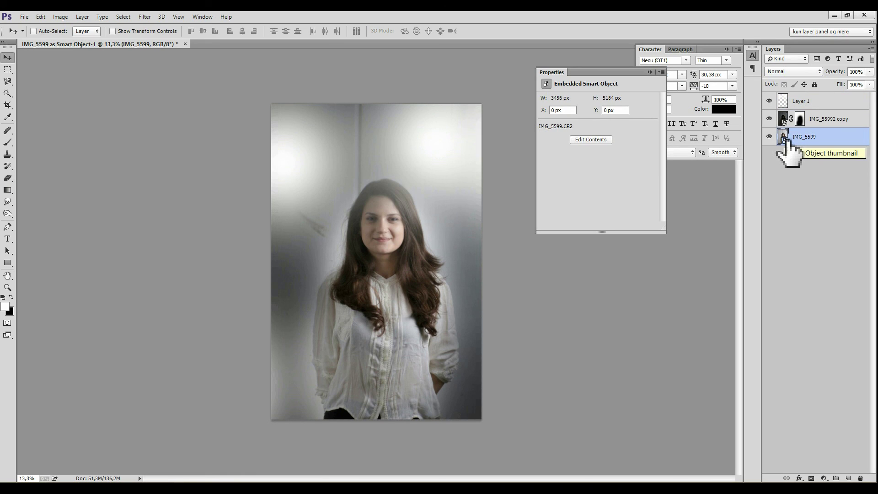
{"action": "double_click", "coordinate": [785, 137]}
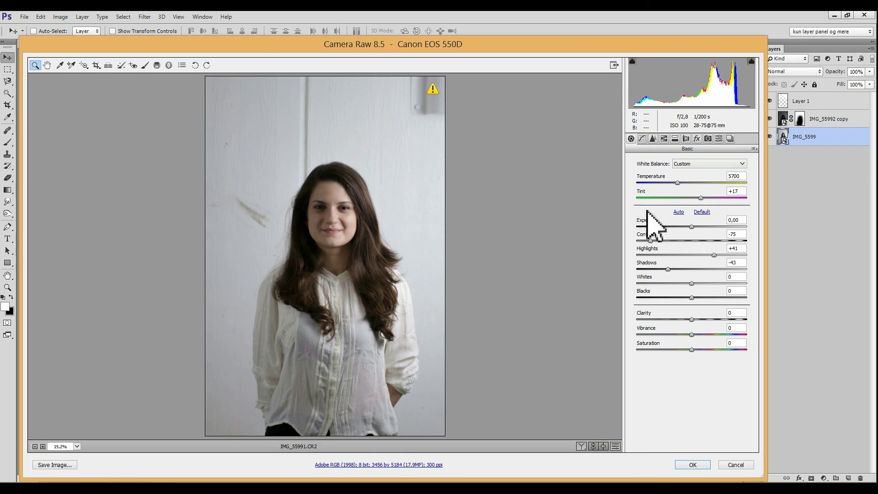
{"action": "left_click", "coordinate": [702, 226]}
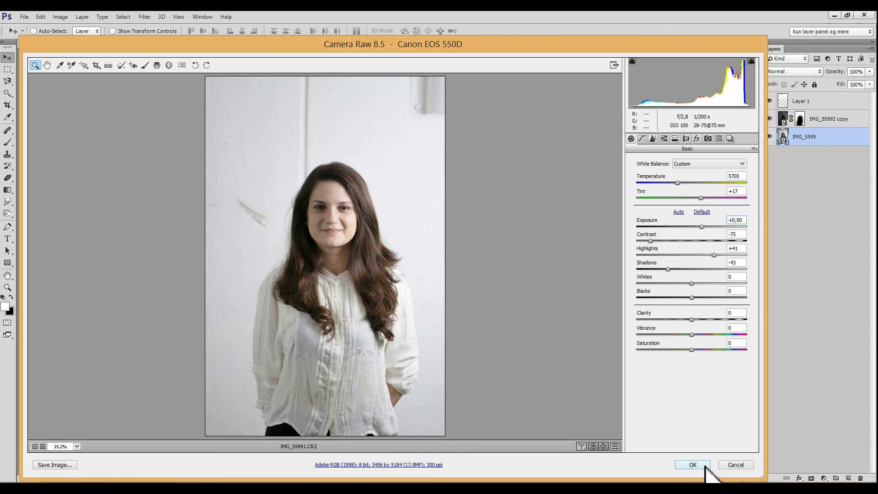
{"action": "left_click", "coordinate": [692, 465]}
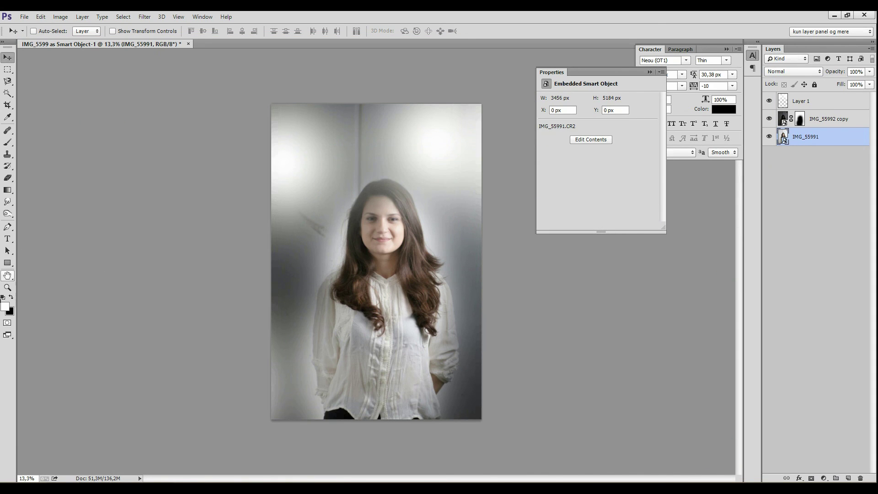